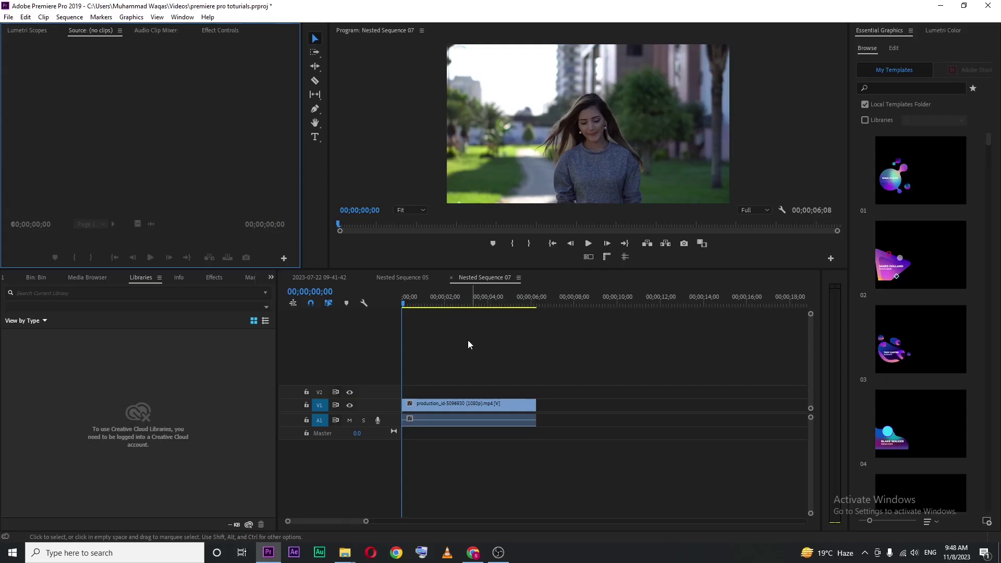
# Scrub later in the clip and switch the lower-left panel group to the Effects library.
pyautogui.moveTo(440, 297)
pyautogui.mouseDown()
pyautogui.moveTo(470, 305)
pyautogui.moveTo(400, 305)
pyautogui.mouseUp()
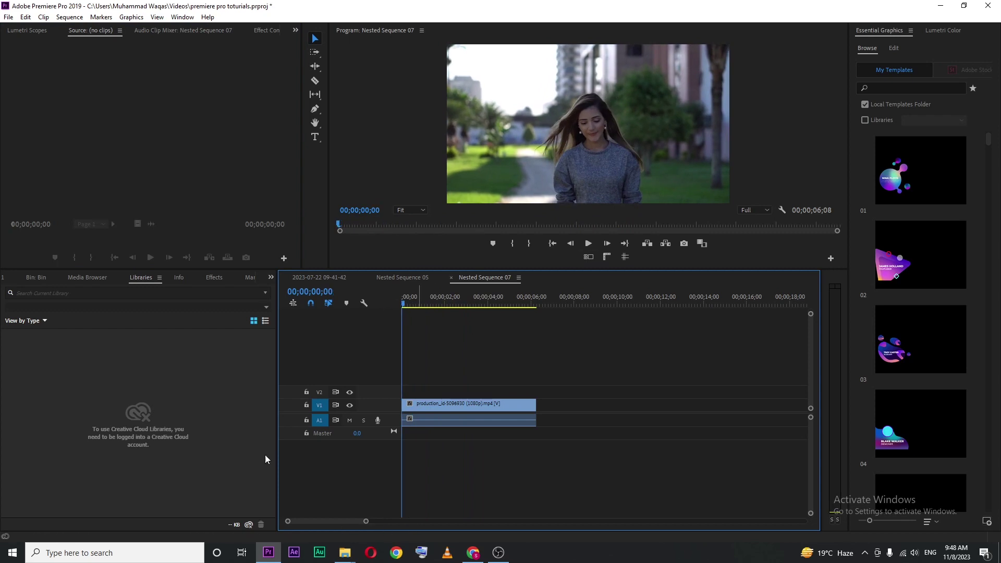
pyautogui.click(214, 277)
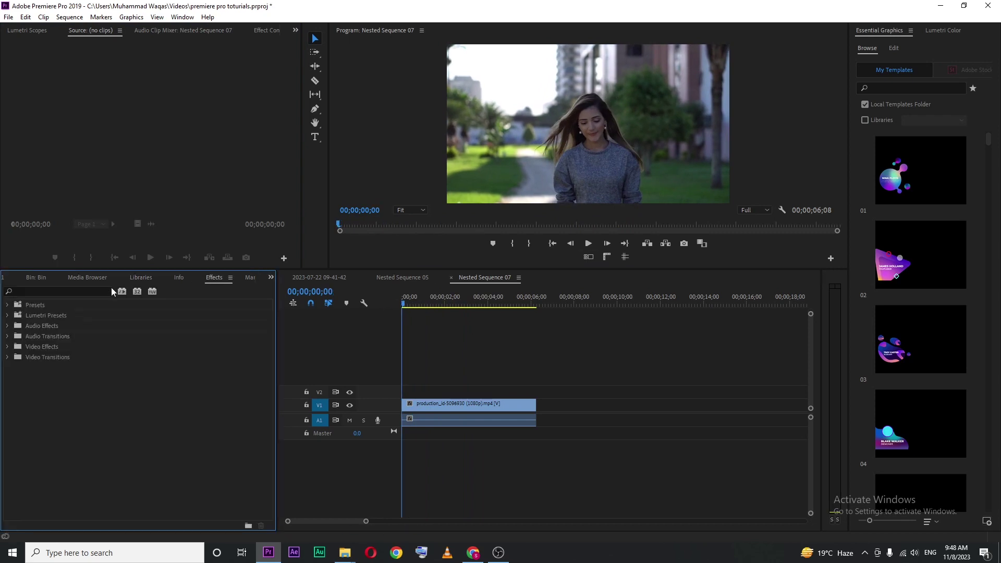
# Search 'gau', apply Gaussian Blur to the V1 clip, and view its Effect Controls.
pyautogui.click(78, 291)
pyautogui.write('gau')
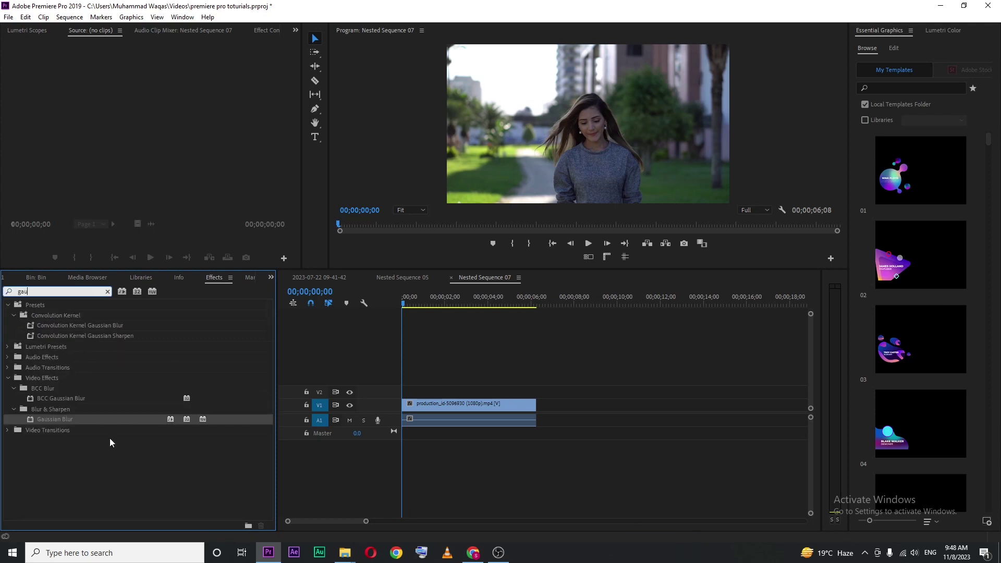
pyautogui.moveTo(59, 420); pyautogui.dragTo(430, 405)
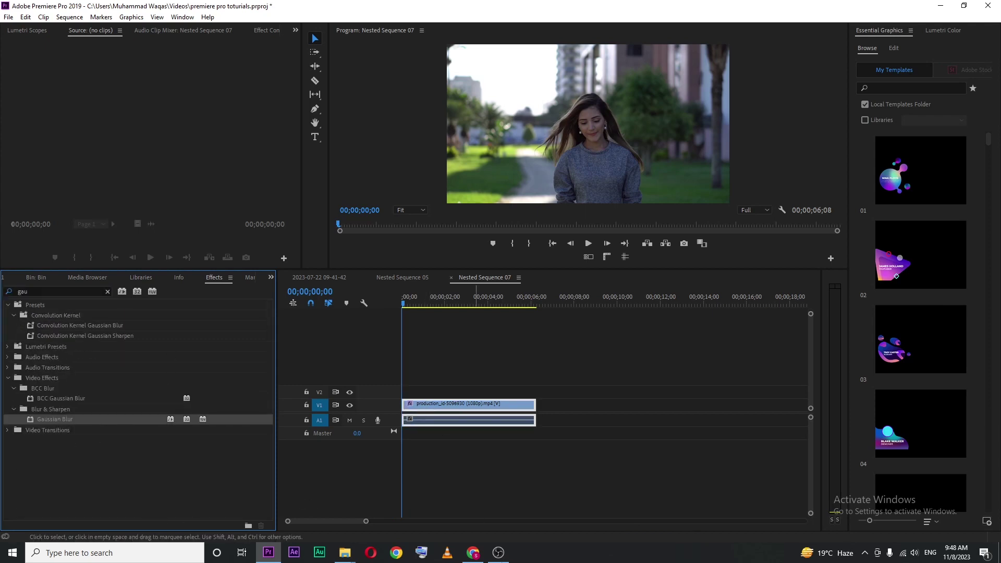
pyautogui.click(262, 32)
pyautogui.scroll(-2, 80, 176)
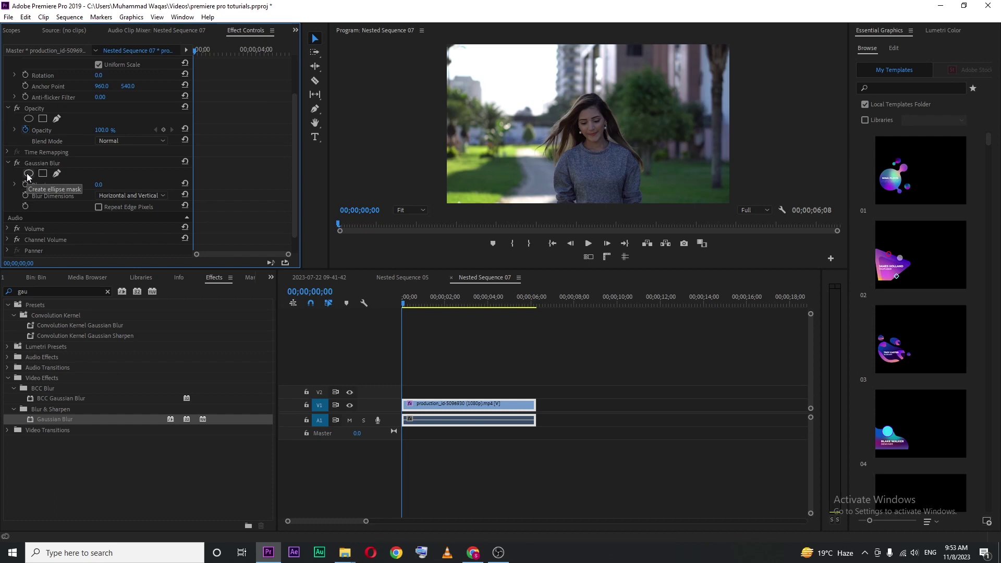
# Add an ellipse mask to Gaussian Blur, then move and shrink it over the woman's face.
pyautogui.click(29, 173)
pyautogui.click(579, 134)
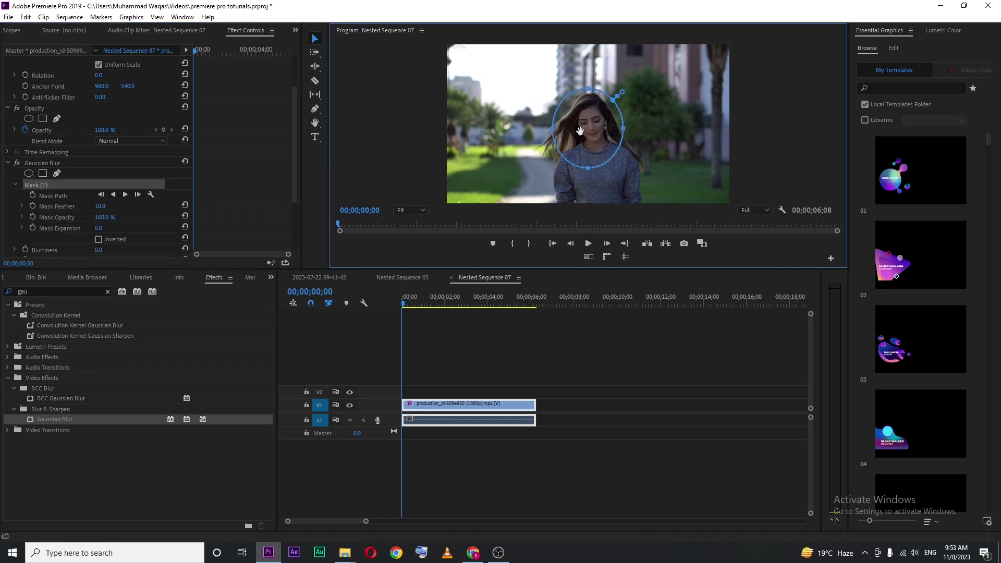
pyautogui.moveTo(579, 131); pyautogui.dragTo(583, 135)
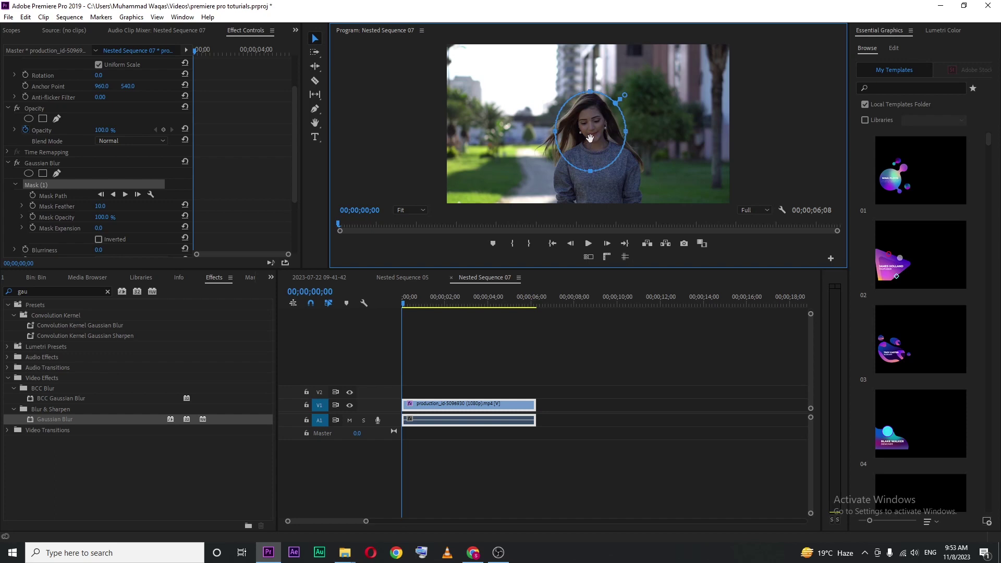
pyautogui.moveTo(590, 138)
pyautogui.mouseDown()
pyautogui.moveTo(594, 129)
pyautogui.moveTo(595, 146)
pyautogui.moveTo(610, 139)
pyautogui.mouseUp()
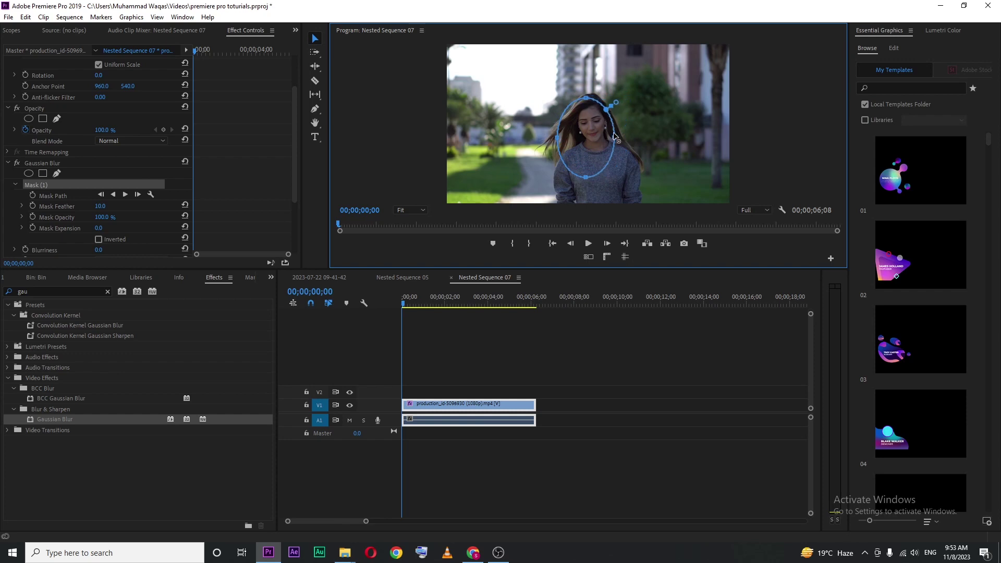
pyautogui.moveTo(585, 176)
pyautogui.mouseDown()
pyautogui.moveTo(590, 145)
pyautogui.moveTo(576, 121)
pyautogui.mouseUp()
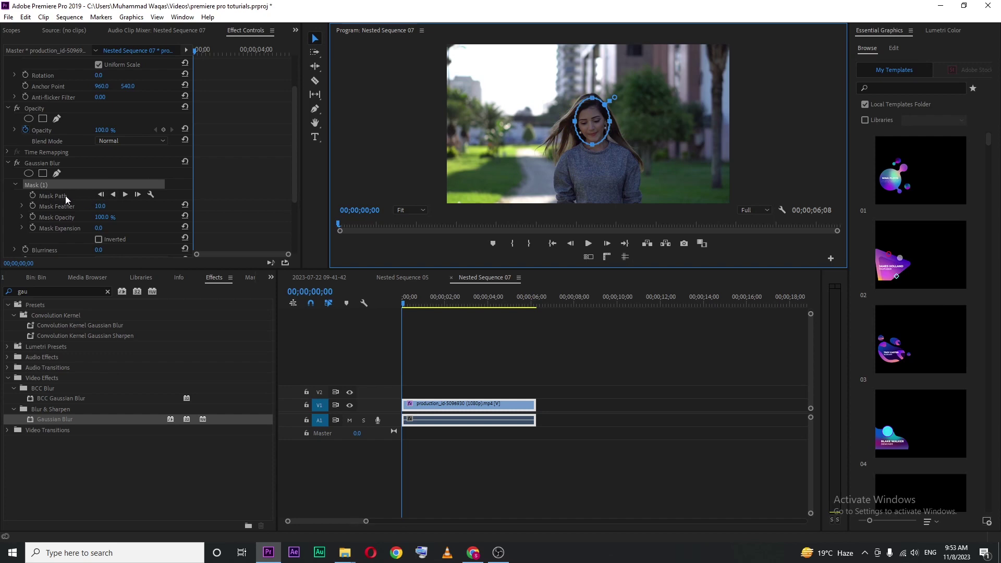
# Track the mask forward through the clip, then scrub back to confirm it follows her face.
pyautogui.click(124, 195)
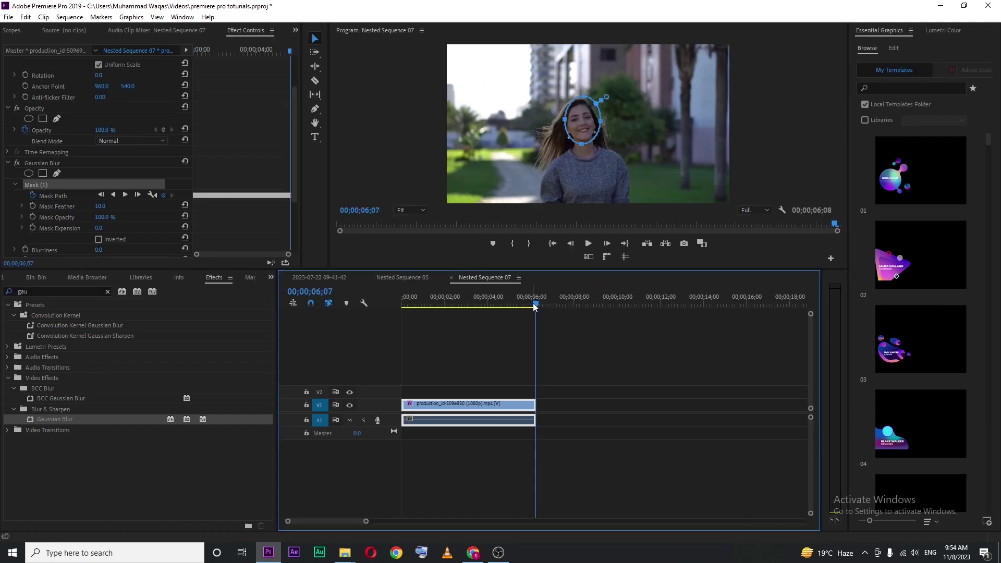
pyautogui.moveTo(533, 303); pyautogui.dragTo(484, 306)
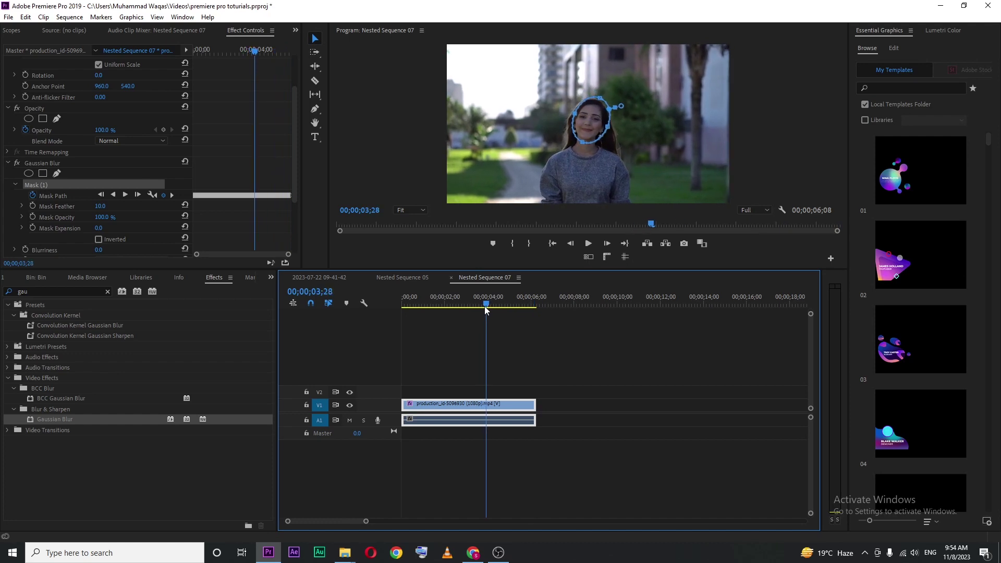
pyautogui.moveTo(484, 305); pyautogui.dragTo(464, 306)
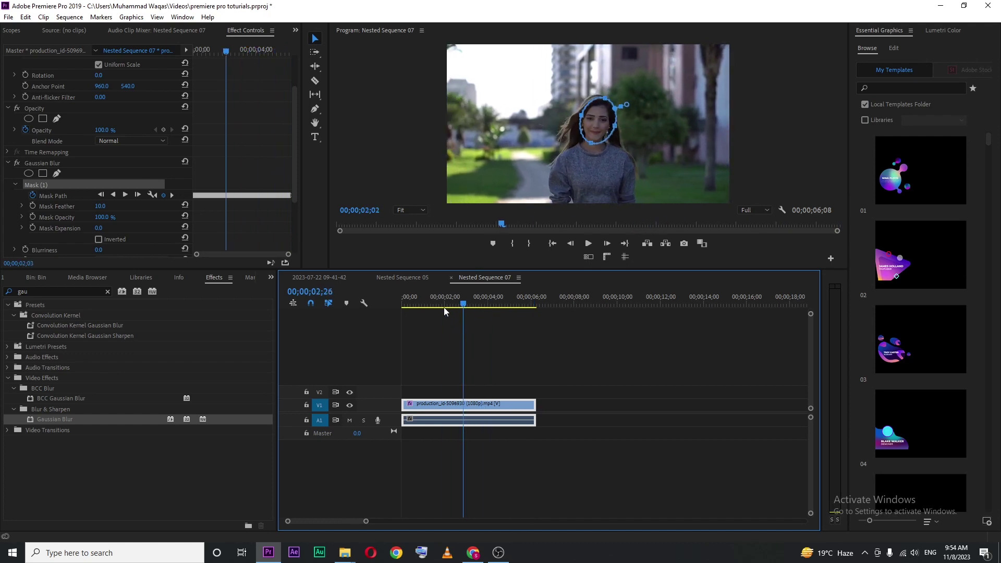
pyautogui.click(444, 307)
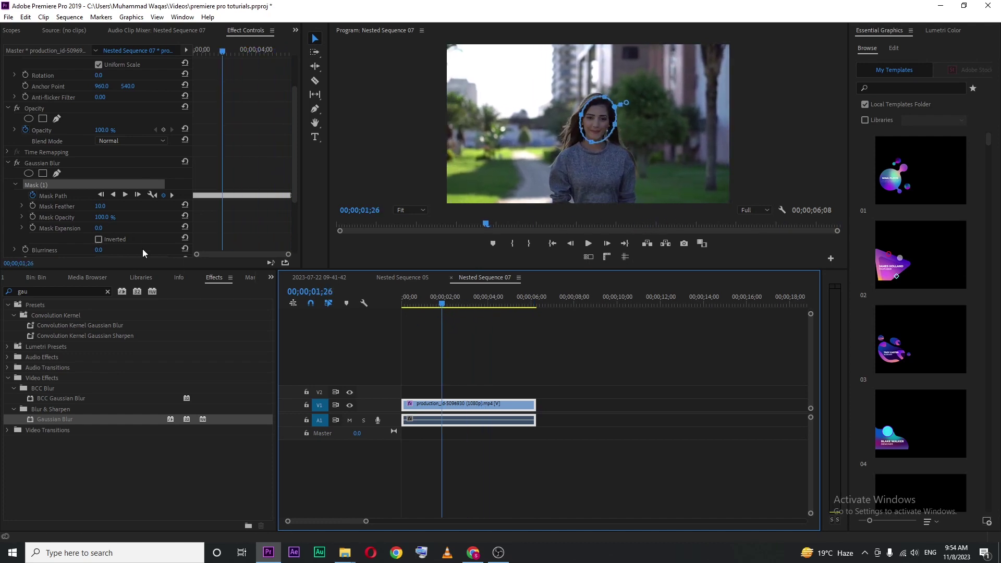
pyautogui.scroll(-2, 142, 249)
# Set Blurriness to 70 and Mask Feather to 20, then return to the clip's start.
pyautogui.click(102, 207)
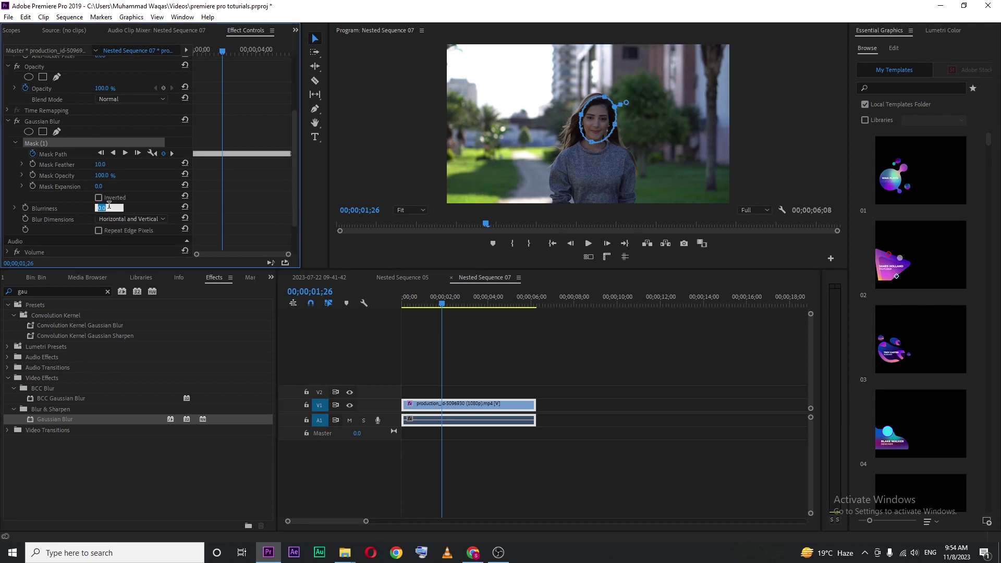
pyautogui.write('700')
pyautogui.press('Return')
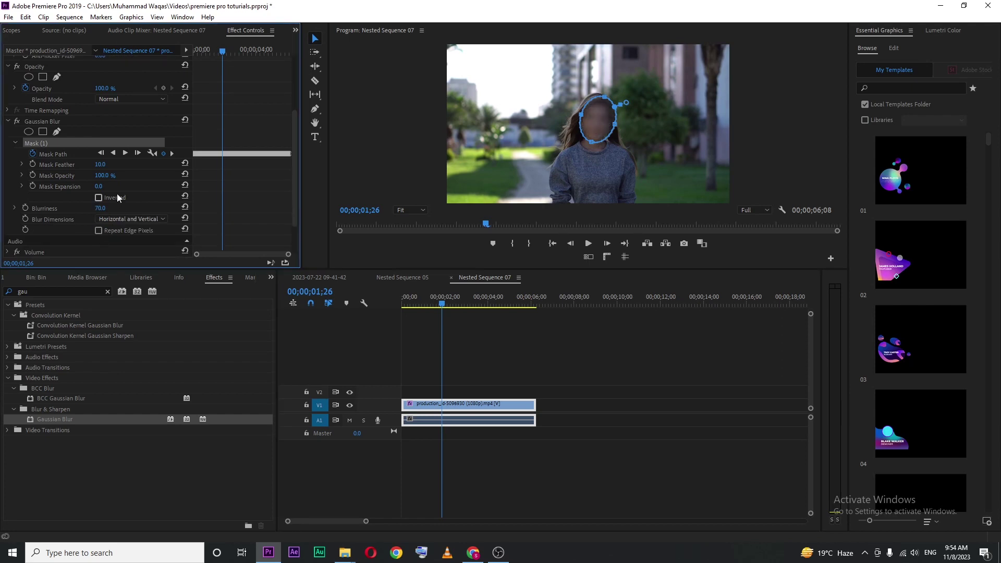
pyautogui.click(100, 164)
pyautogui.write('2')
pyautogui.click(429, 337)
pyautogui.press('Home')
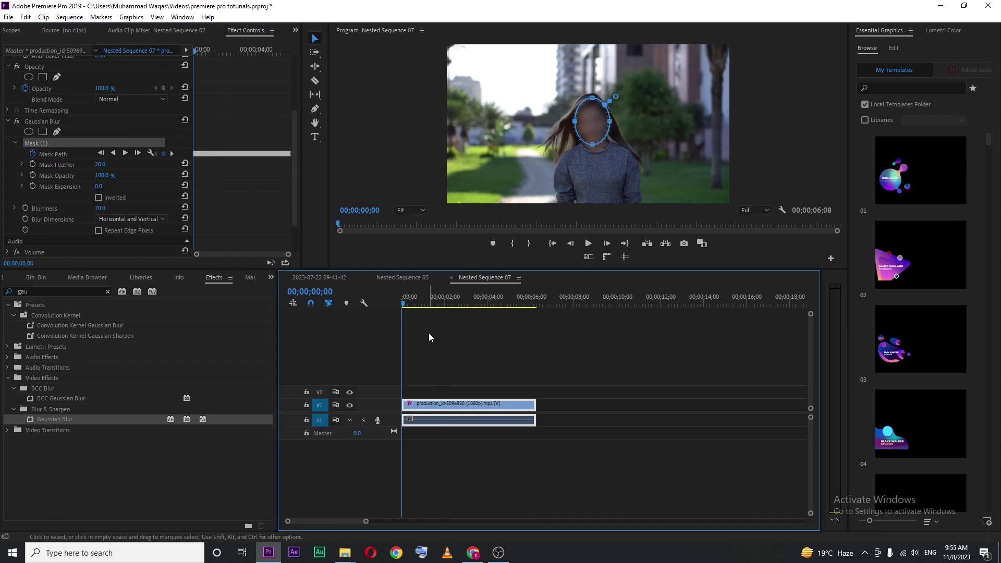
pyautogui.press('space')
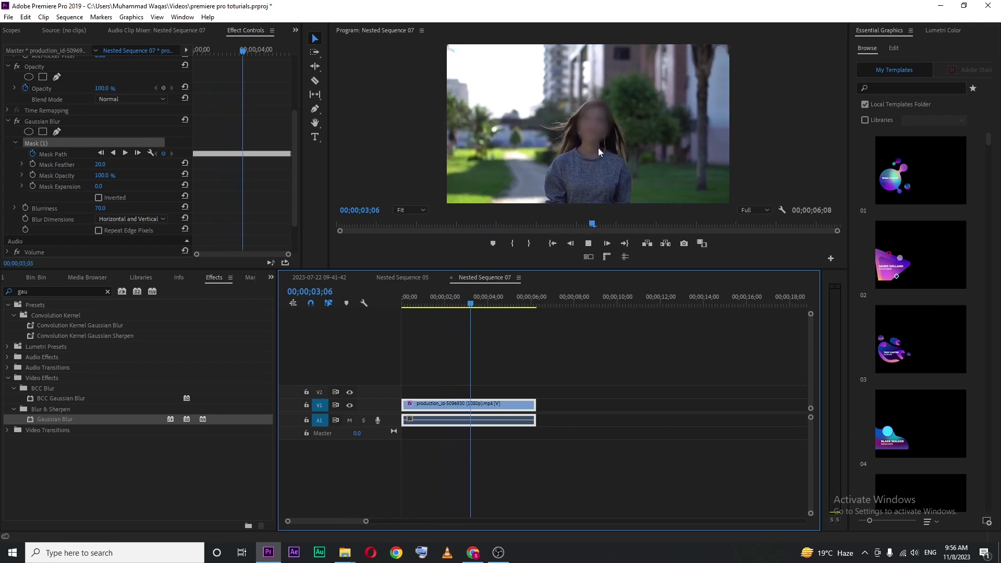
pyautogui.press('space')
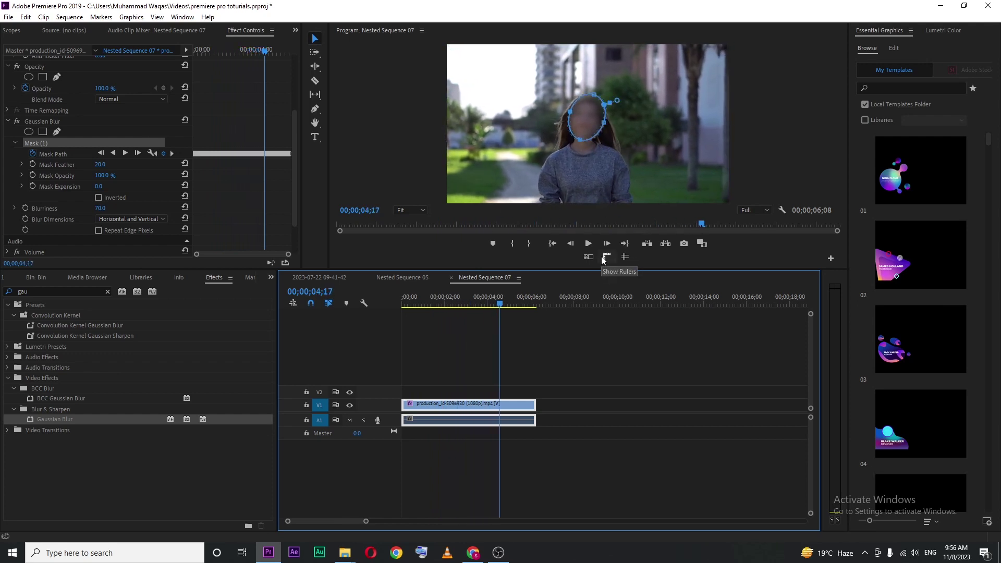